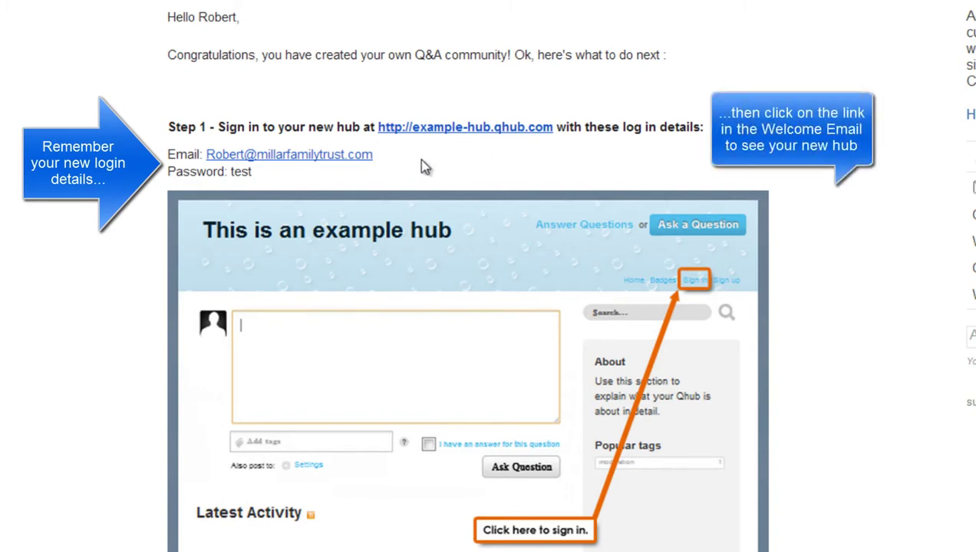
Open the example-hub site from the hub link in the welcome email.
{"action": "left_click", "coordinate": [474, 135]}
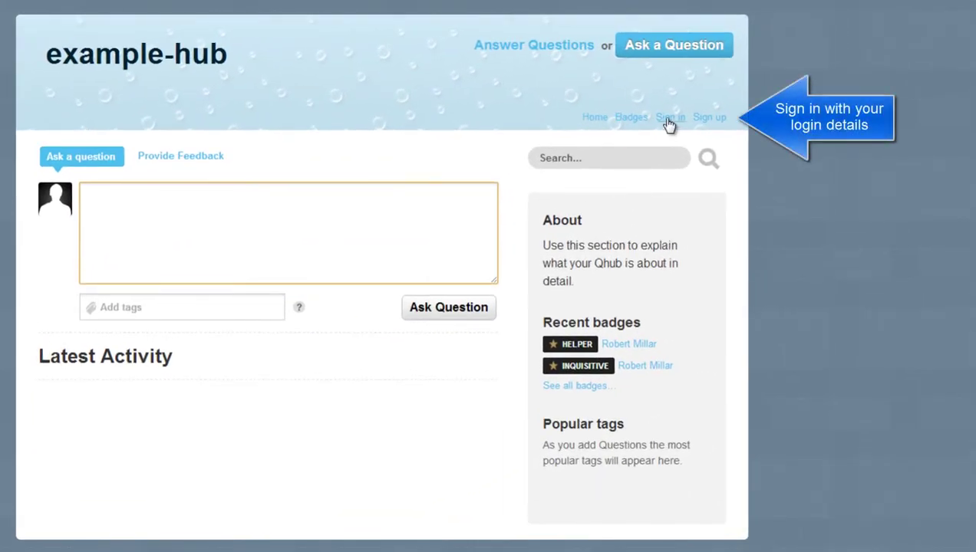
Sign in to example-hub using the owner's suggested login e-mail and account password.
{"action": "left_click", "coordinate": [667, 121]}
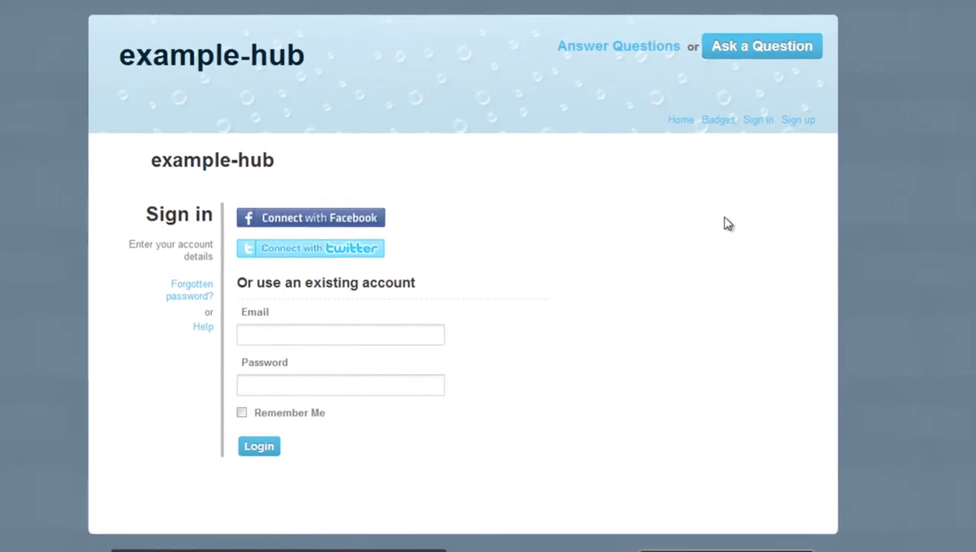
{"action": "left_click", "coordinate": [383, 339]}
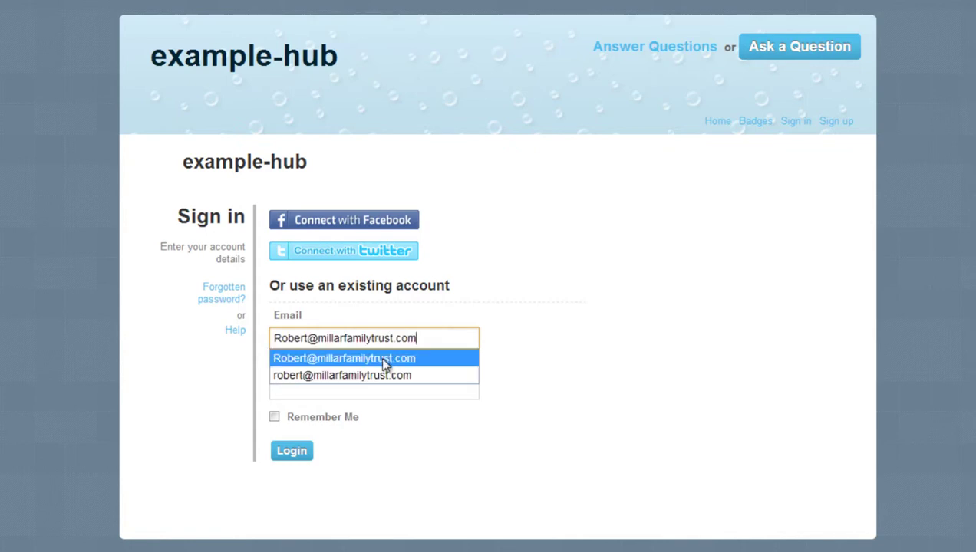
{"action": "left_click", "coordinate": [382, 358]}
{"action": "left_click", "coordinate": [360, 393]}
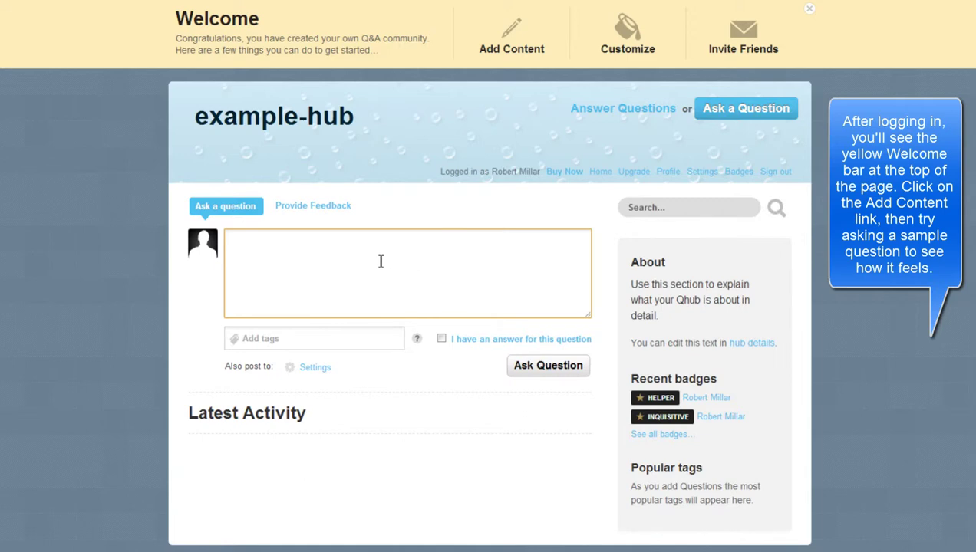
Ask 'This is my new hub. Look ok?' with the tag 'hub'.
{"action": "type", "text": "new hub. Look ok?"}
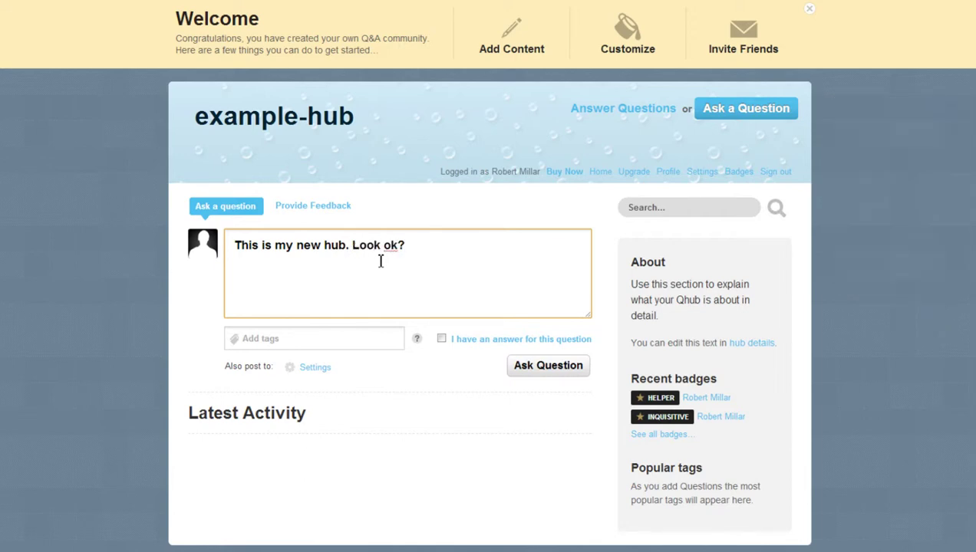
{"action": "left_click", "coordinate": [314, 335]}
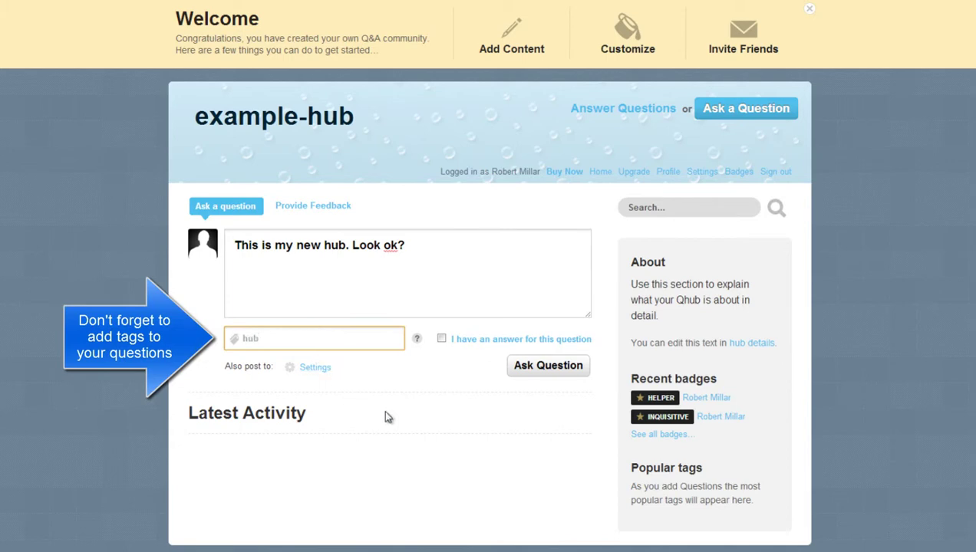
{"action": "left_click", "coordinate": [557, 383]}
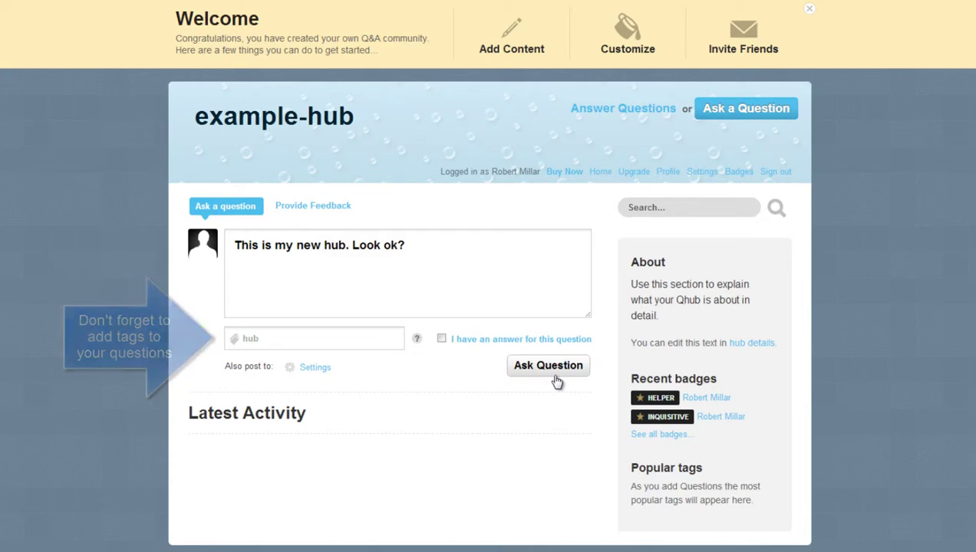
{"action": "mouse_move", "coordinate": [522, 478]}
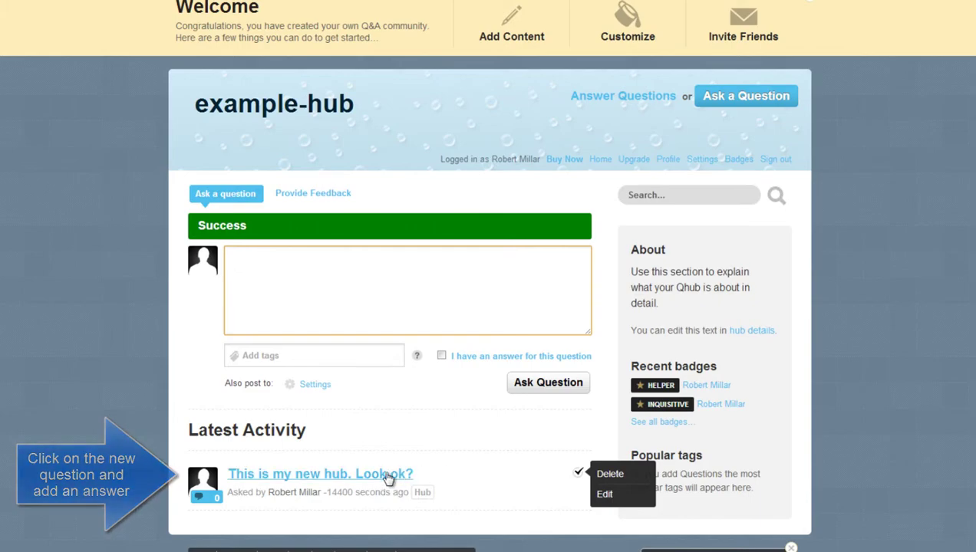
Answer the hub question with 'Yes, it looks good!'.
{"action": "left_click", "coordinate": [388, 476]}
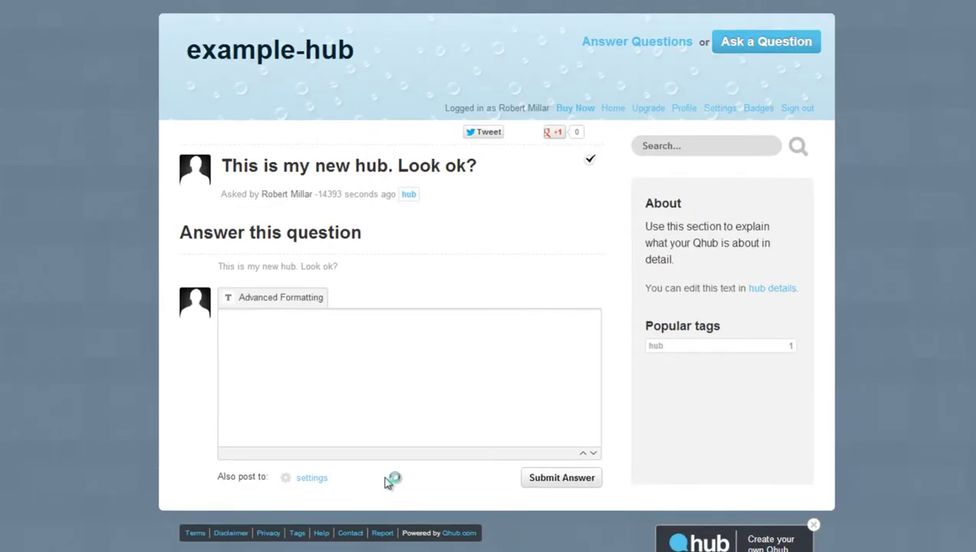
{"action": "left_click", "coordinate": [323, 410]}
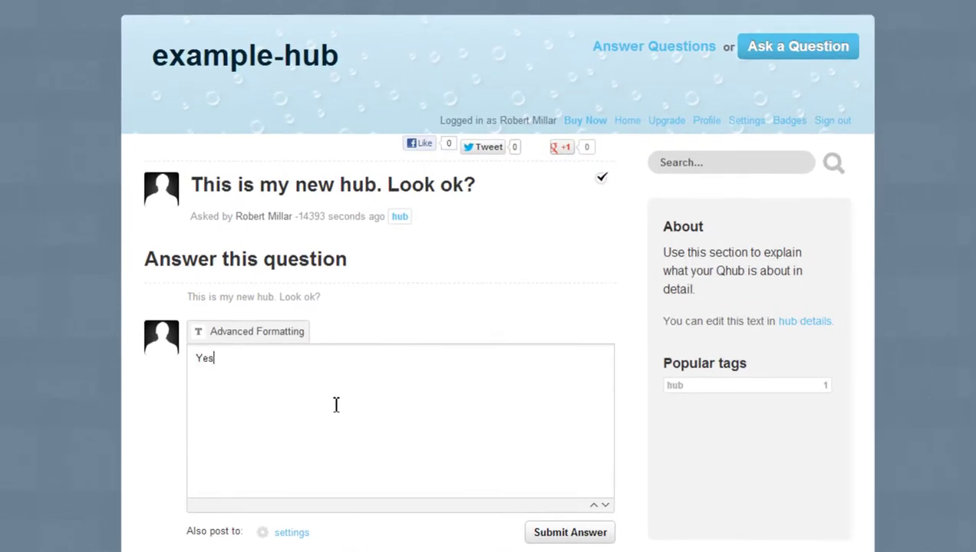
{"action": "type", "text": "Yes, it looks good!"}
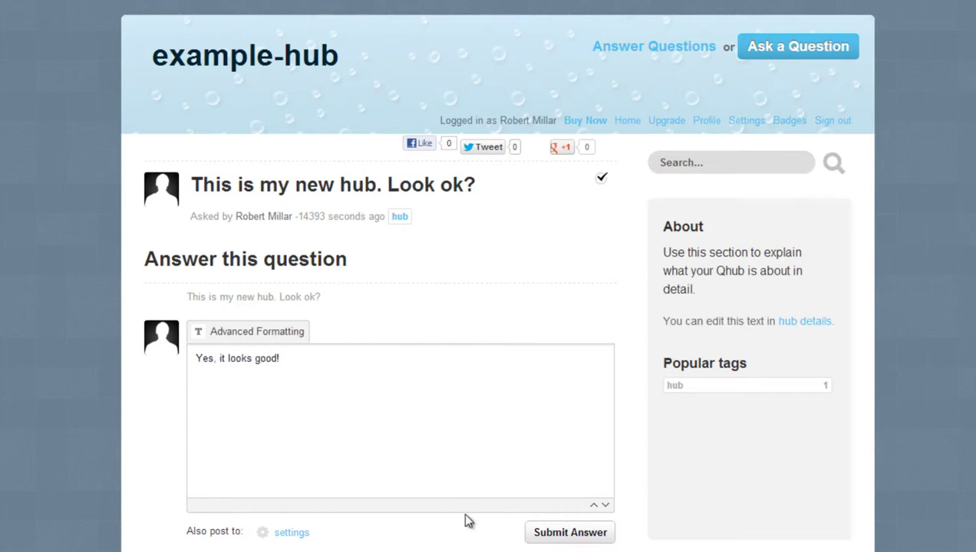
{"action": "left_click", "coordinate": [564, 537]}
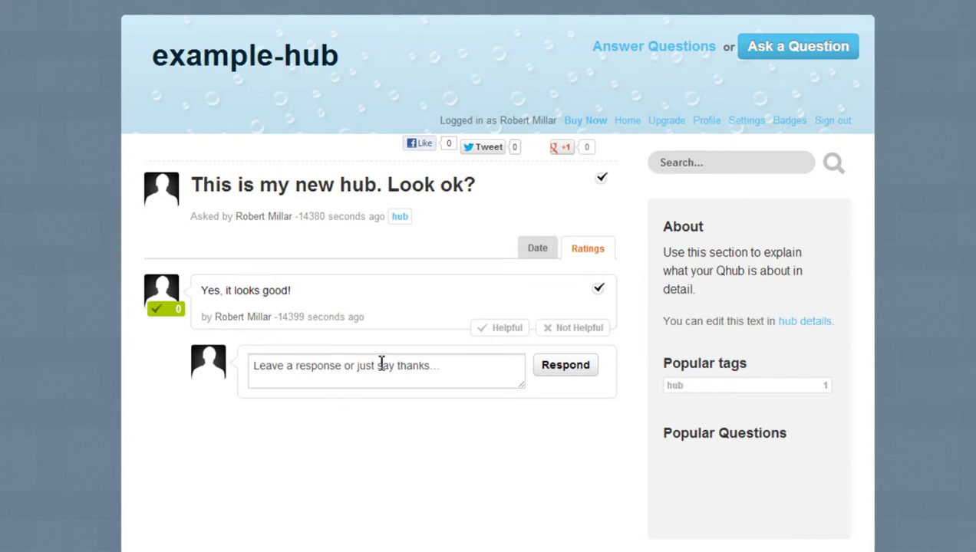
Apply the Metro theme to the hub's page design.
{"action": "left_click", "coordinate": [626, 122]}
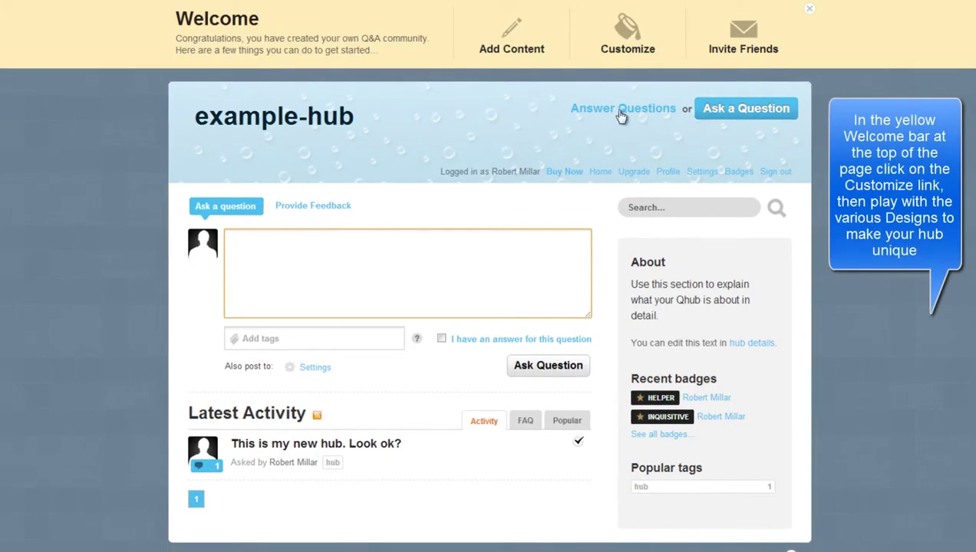
{"action": "left_click", "coordinate": [635, 64]}
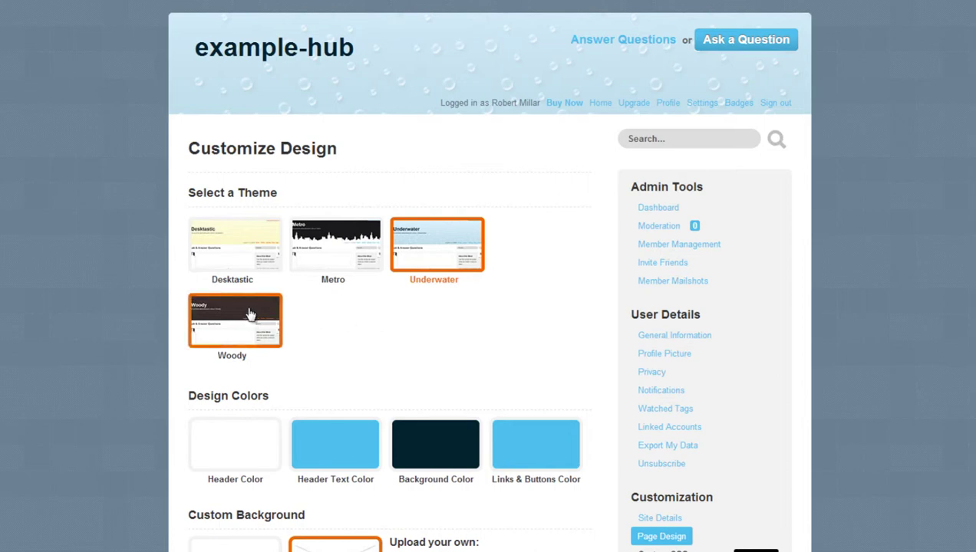
{"action": "left_click", "coordinate": [329, 259]}
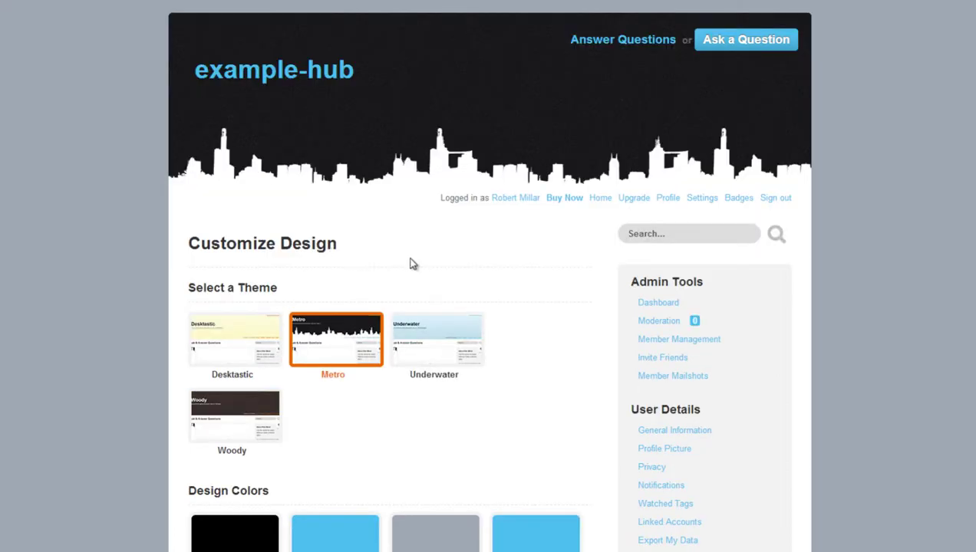
{"action": "scroll", "coordinate": [488, 276], "scroll_direction": "down", "scroll_amount": 3}
{"action": "scroll", "coordinate": [488, 276], "scroll_direction": "down", "scroll_amount": 1}
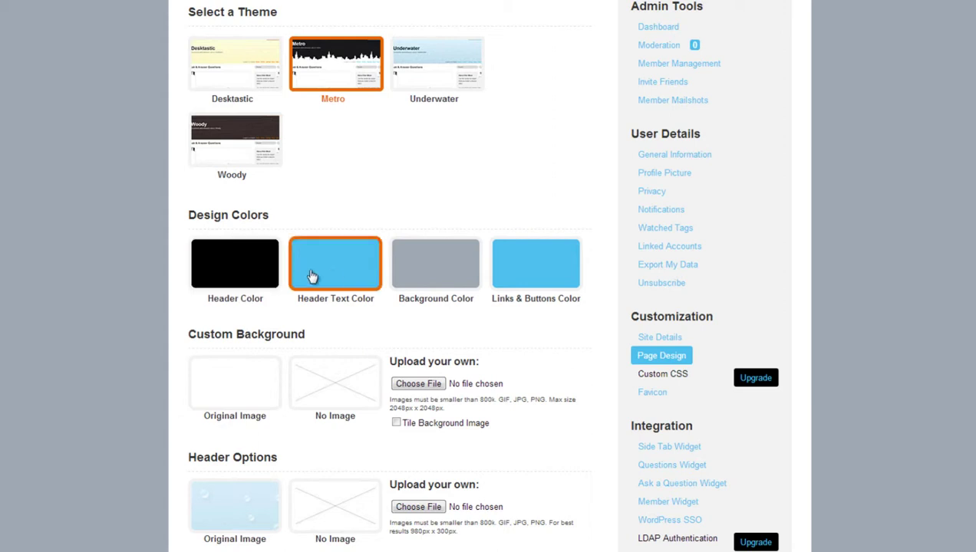
Change the links and buttons colour from cyan to blue 4d55eb.
{"action": "left_click", "coordinate": [528, 279]}
{"action": "left_click_drag", "start_coordinate": [664, 311], "coordinate": [664, 302]}
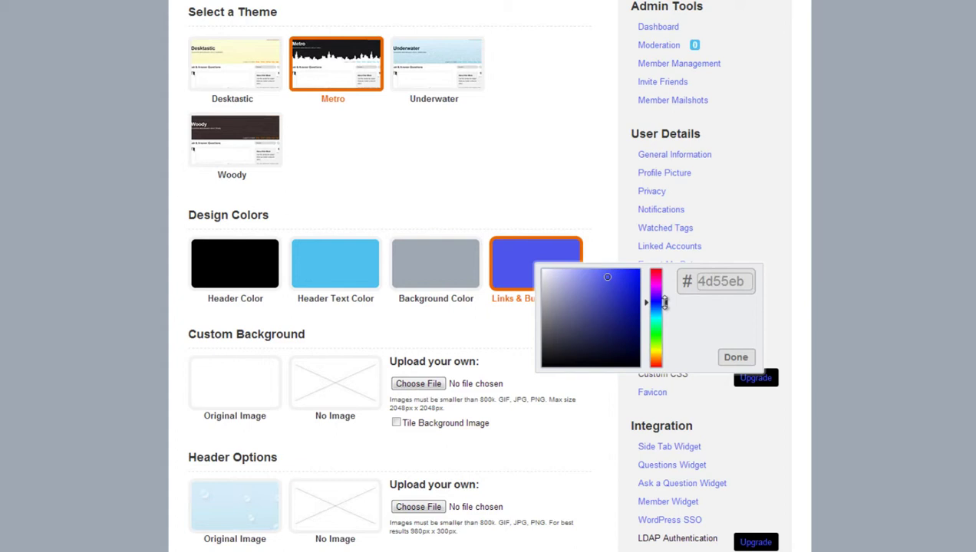
{"action": "left_click", "coordinate": [735, 358]}
{"action": "scroll", "coordinate": [798, 324], "scroll_direction": "down", "scroll_amount": 2}
{"action": "scroll", "coordinate": [488, 276], "scroll_direction": "down", "scroll_amount": 1}
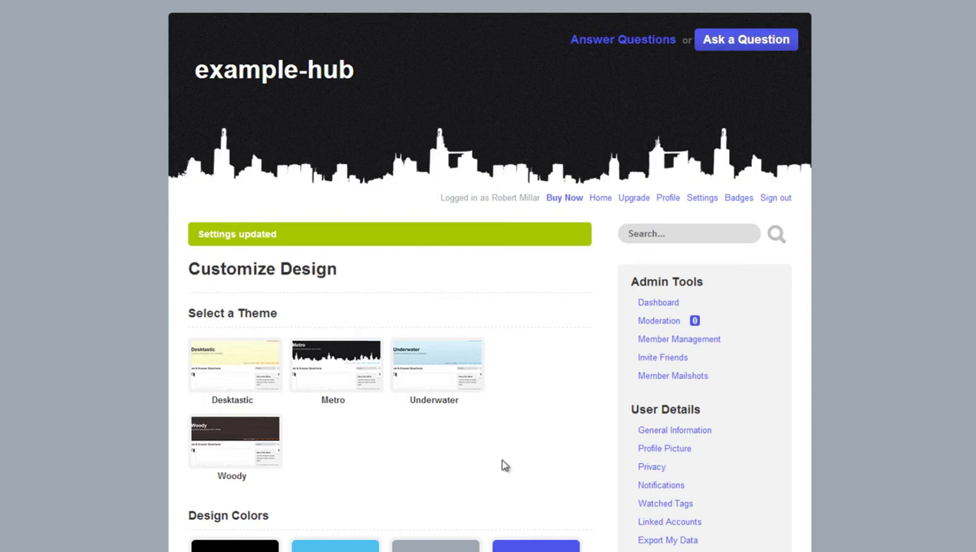
Send a manual invitation to a friend's e-mail address.
{"action": "left_click", "coordinate": [602, 198]}
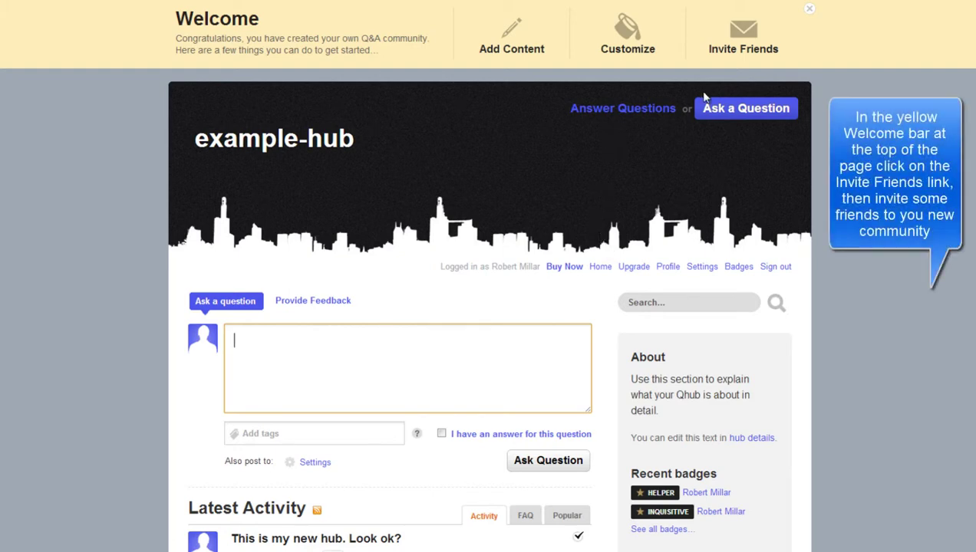
{"action": "left_click", "coordinate": [743, 66]}
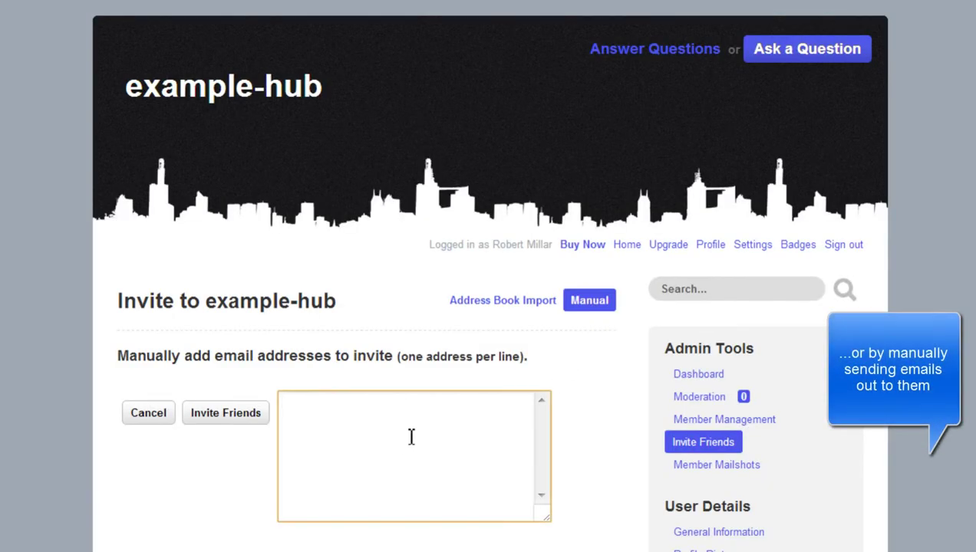
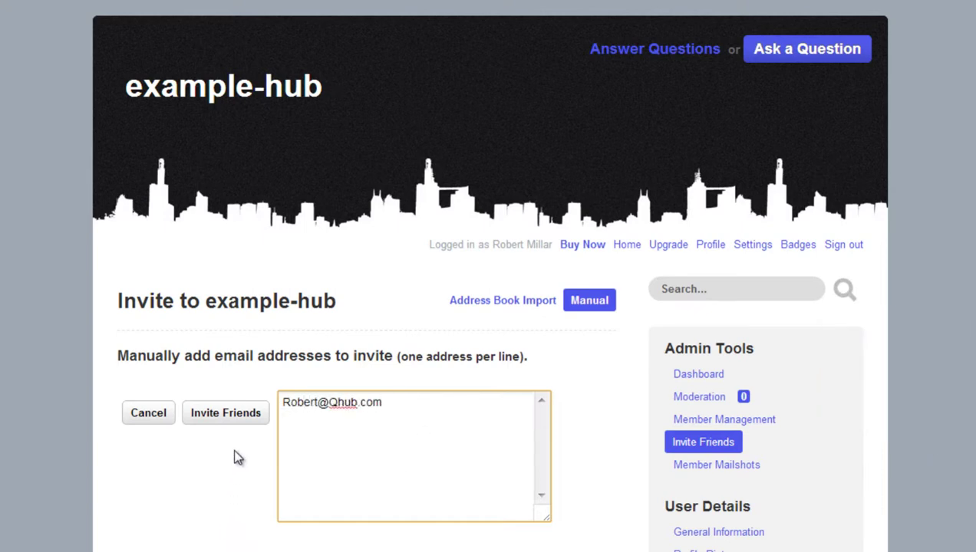
{"action": "left_click", "coordinate": [236, 422]}
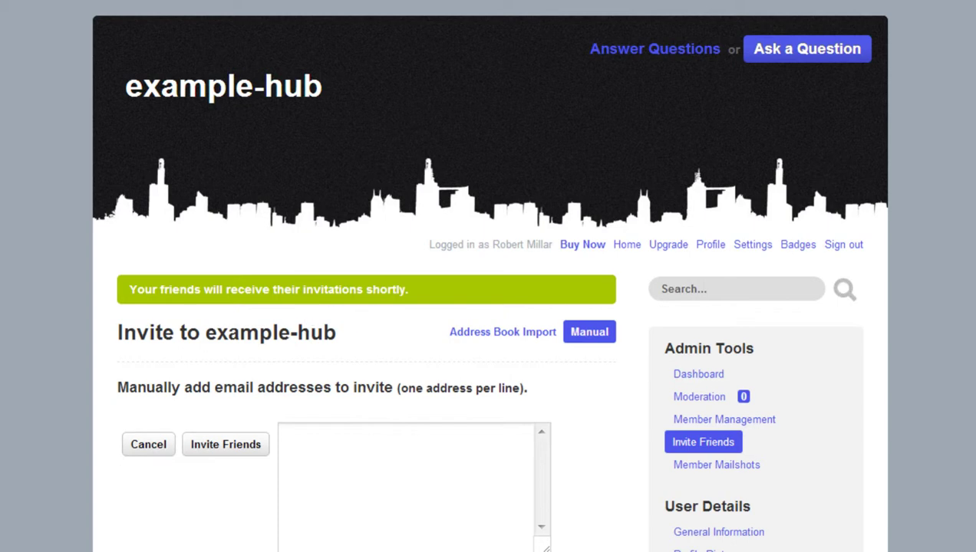
In Qhub Privacy Settings, choose Community Q&A, keep Public, and allow unregistered contributions.
{"action": "scroll", "coordinate": [488, 276], "scroll_direction": "down", "scroll_amount": 7}
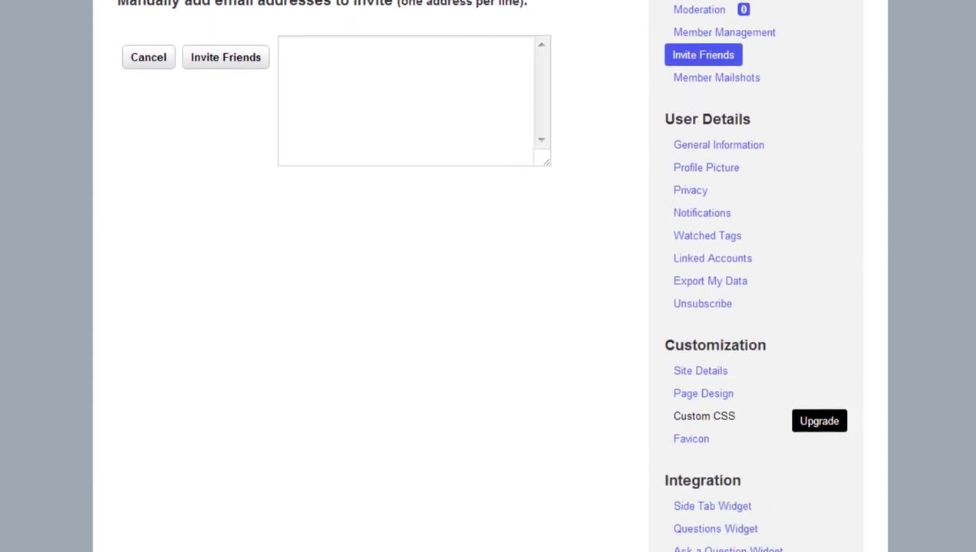
{"action": "scroll", "coordinate": [752, 277], "scroll_direction": "down", "scroll_amount": 2}
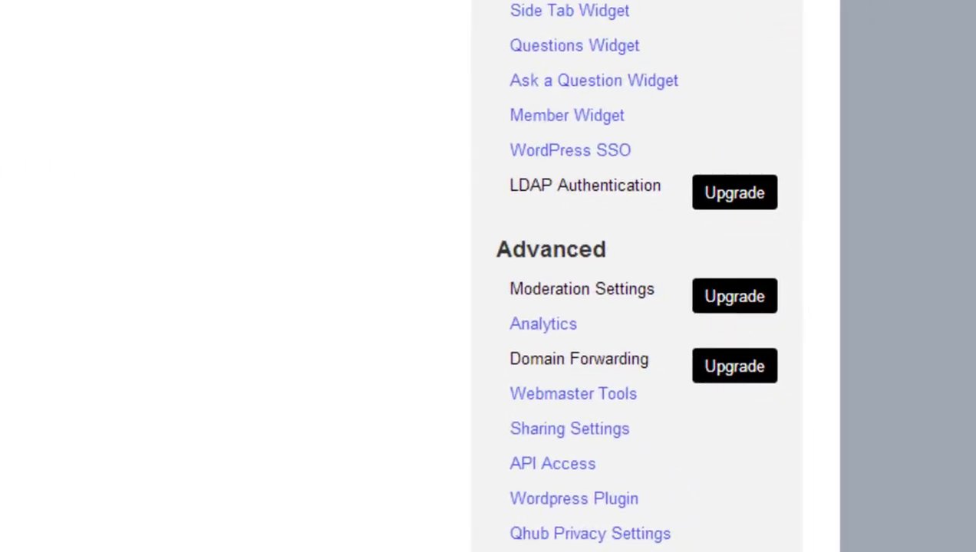
{"action": "left_click", "coordinate": [529, 537]}
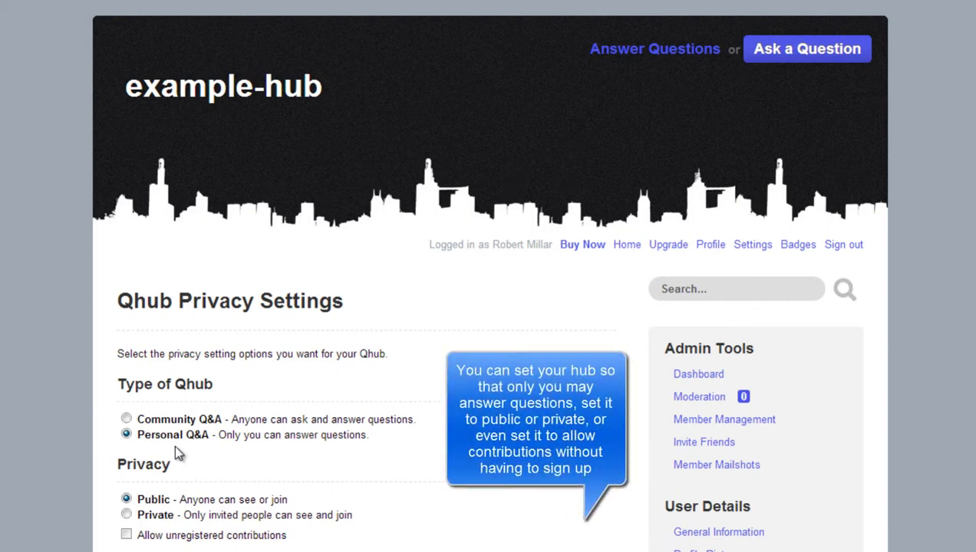
{"action": "left_click", "coordinate": [126, 420]}
{"action": "left_click", "coordinate": [127, 536]}
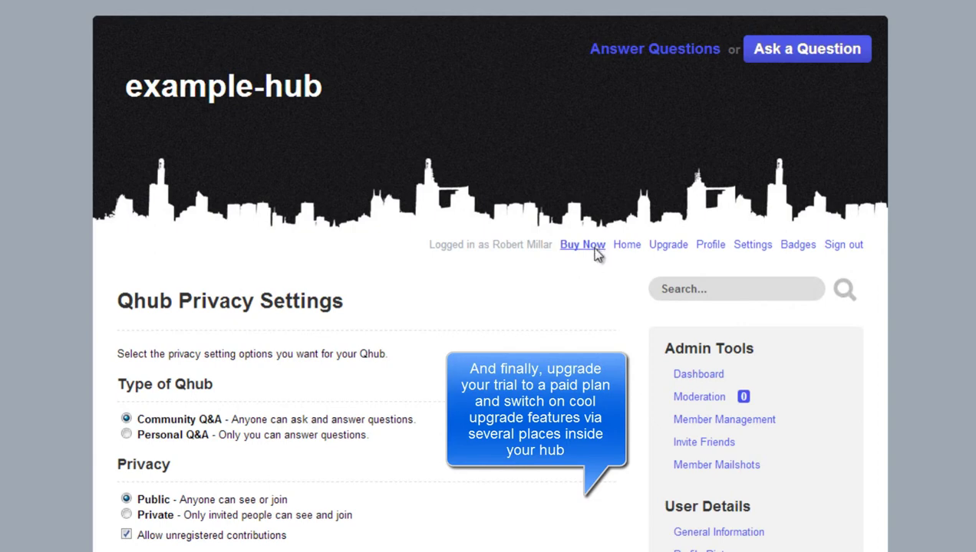
{"action": "scroll", "coordinate": [488, 276], "scroll_direction": "down", "scroll_amount": 8}
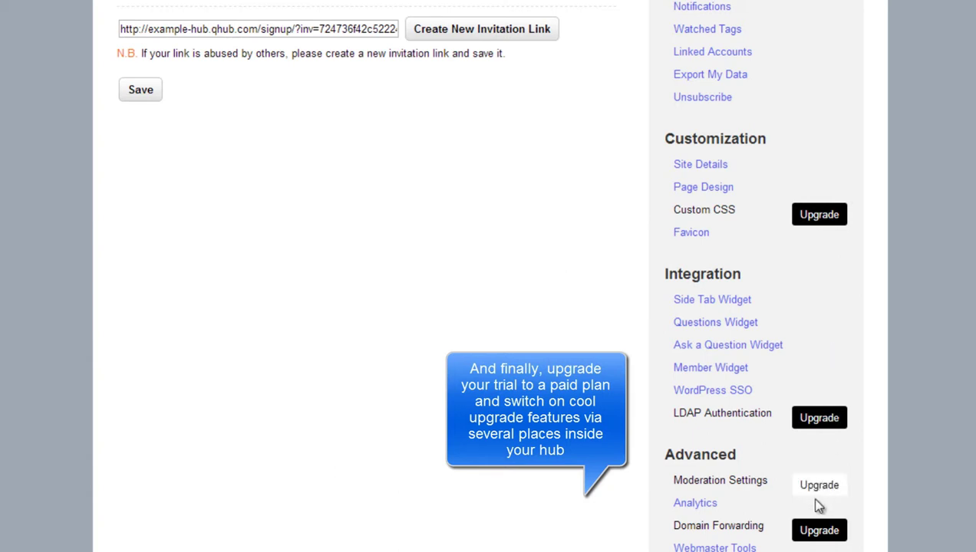
{"action": "scroll", "coordinate": [488, 276], "scroll_direction": "up", "scroll_amount": 10}
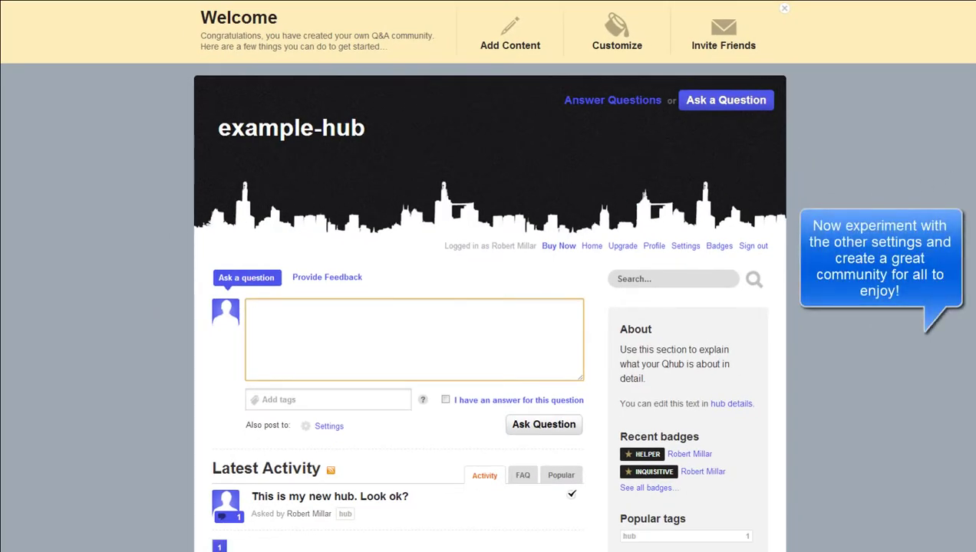
Scroll the home page to the answered question under Latest Activity.
{"action": "scroll", "coordinate": [488, 276], "scroll_direction": "down", "scroll_amount": 2}
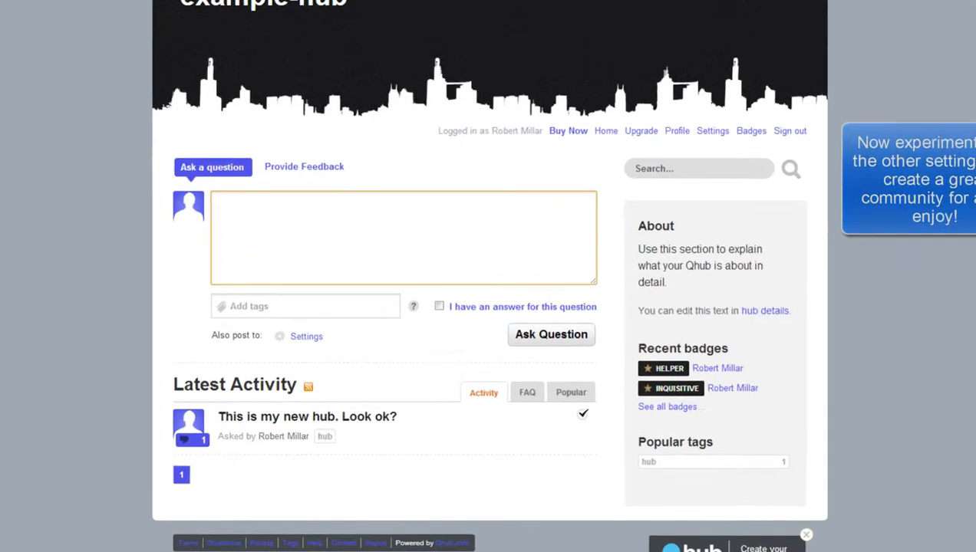